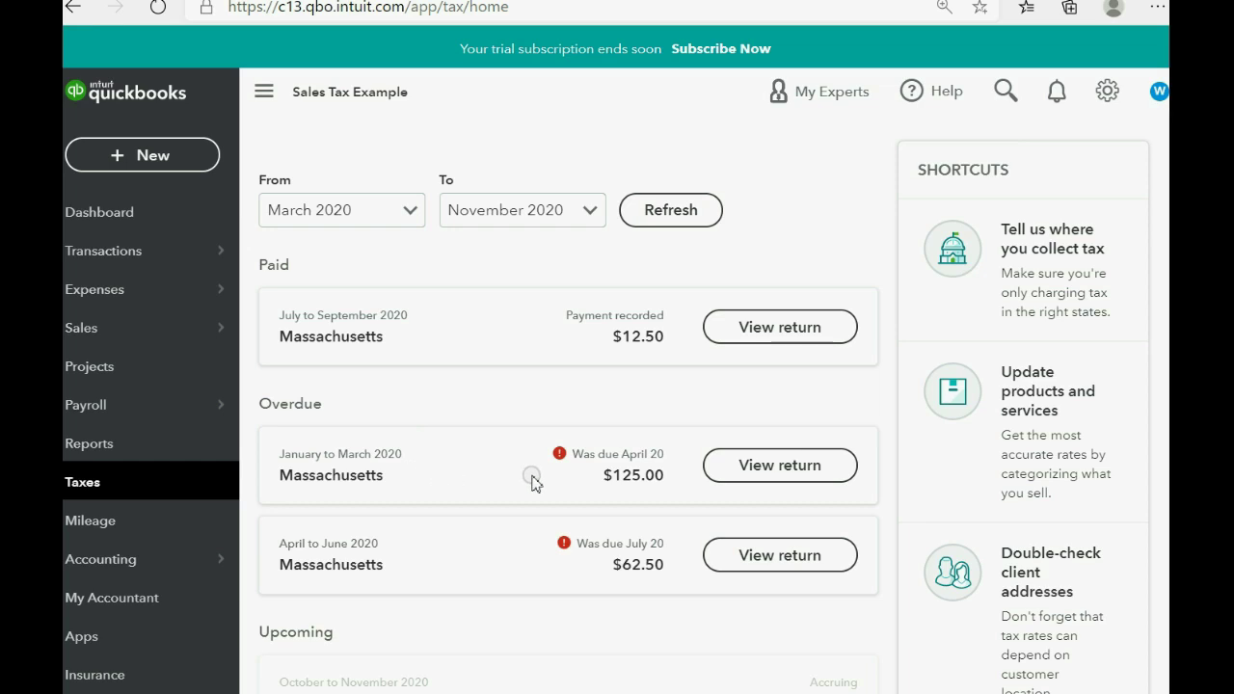
Open the overdue Jan–Mar 2020 Massachusetts return ($125.00 due) and begin a new adjustment.
click(758, 473)
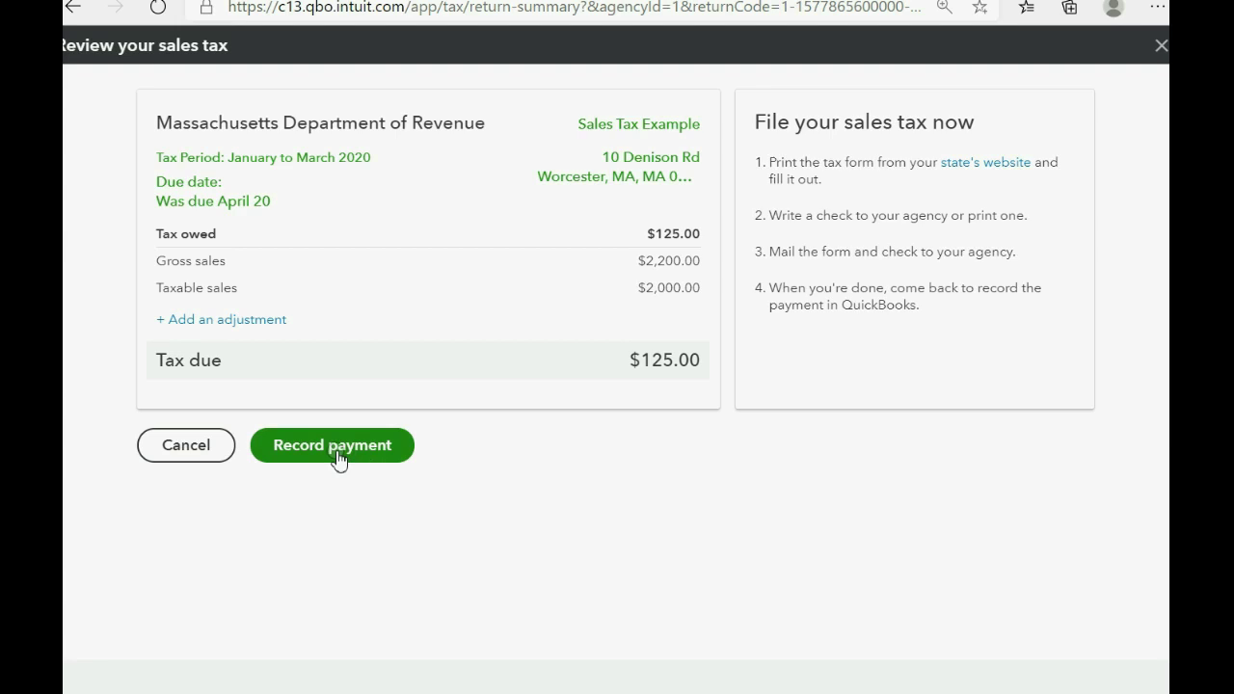
click(257, 323)
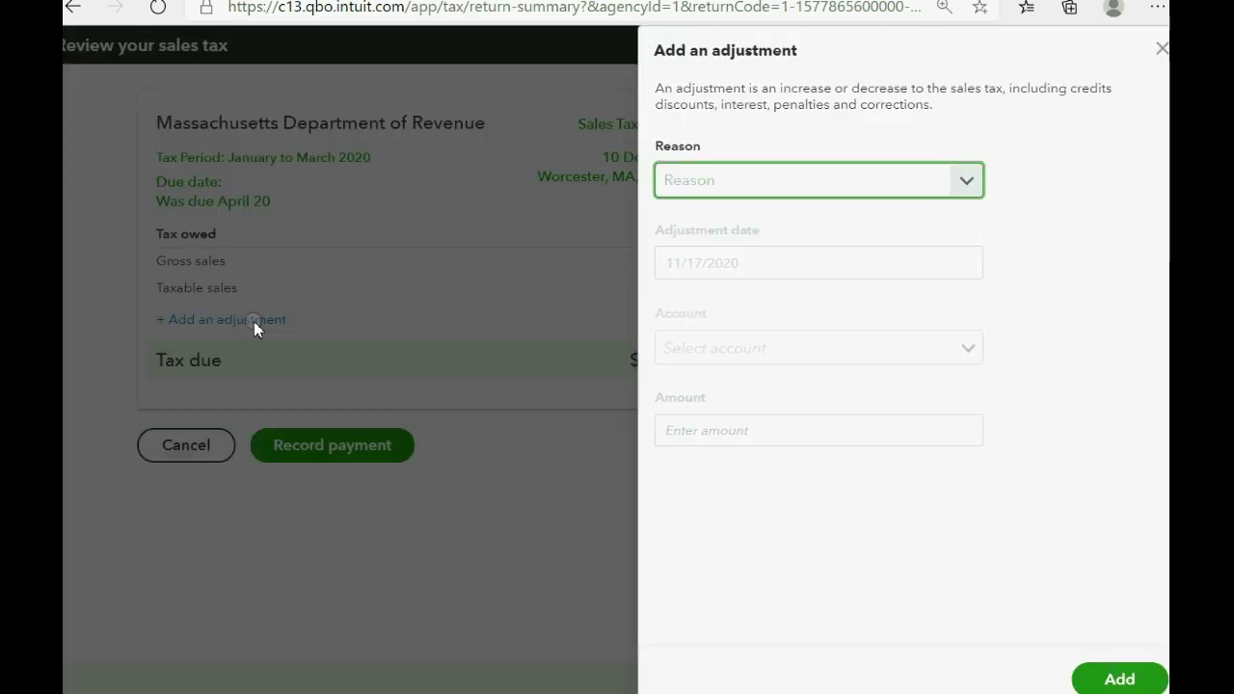
Set the adjustment reason to Other (penalties, interest, rounding errors), dated 11/20/2020.
click(976, 193)
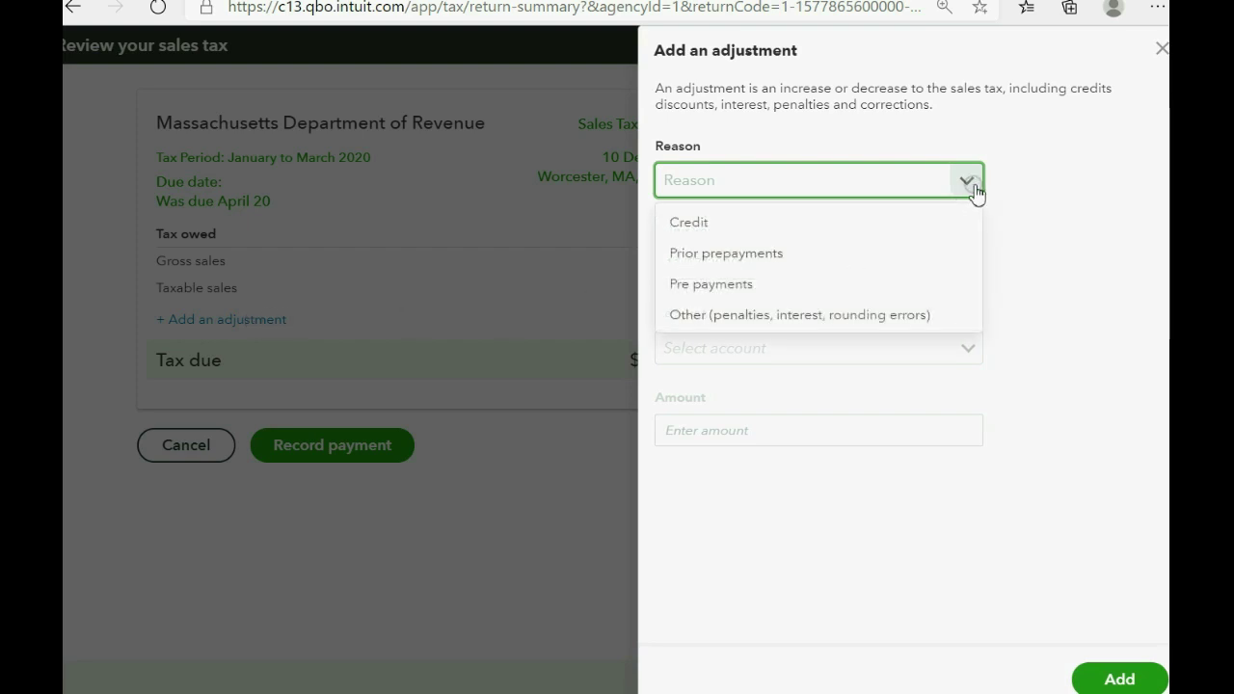
click(974, 191)
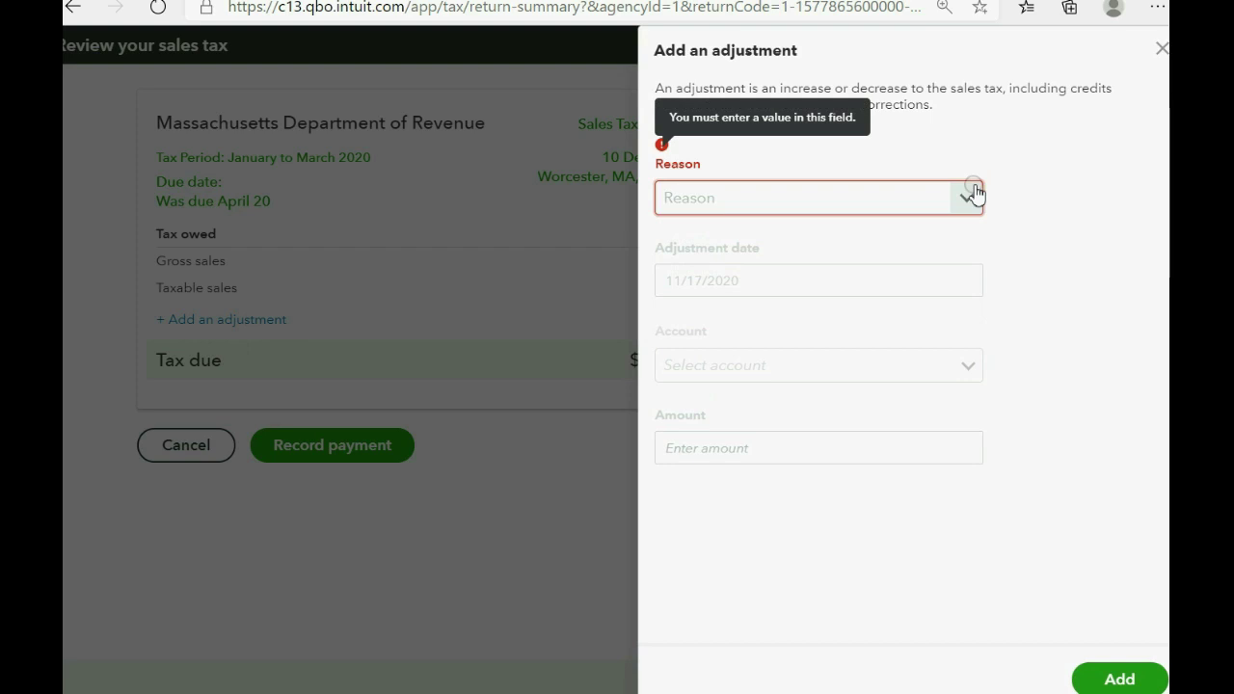
click(974, 193)
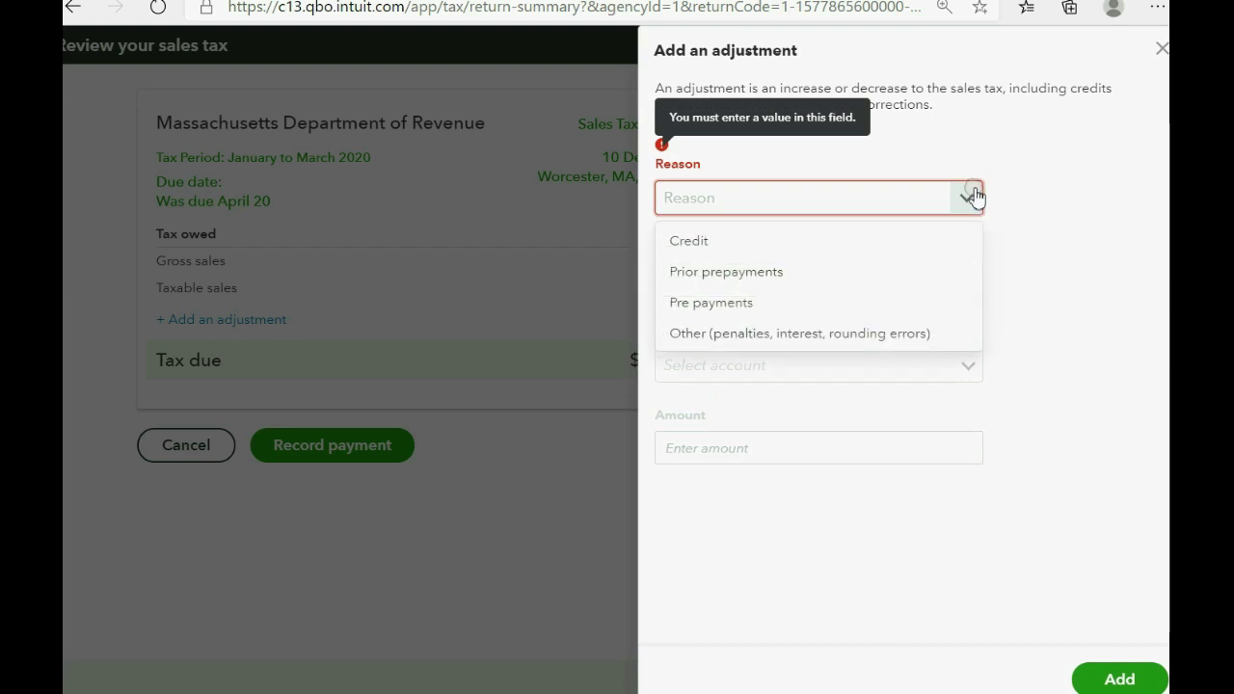
click(899, 333)
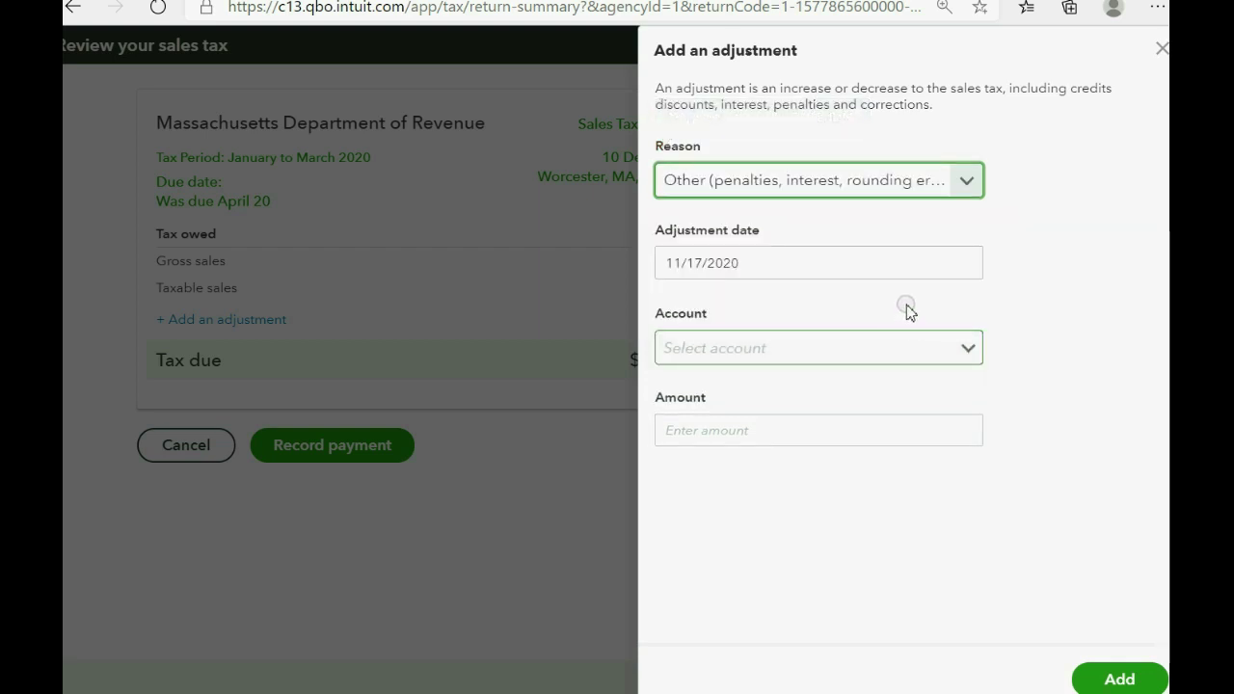
click(961, 265)
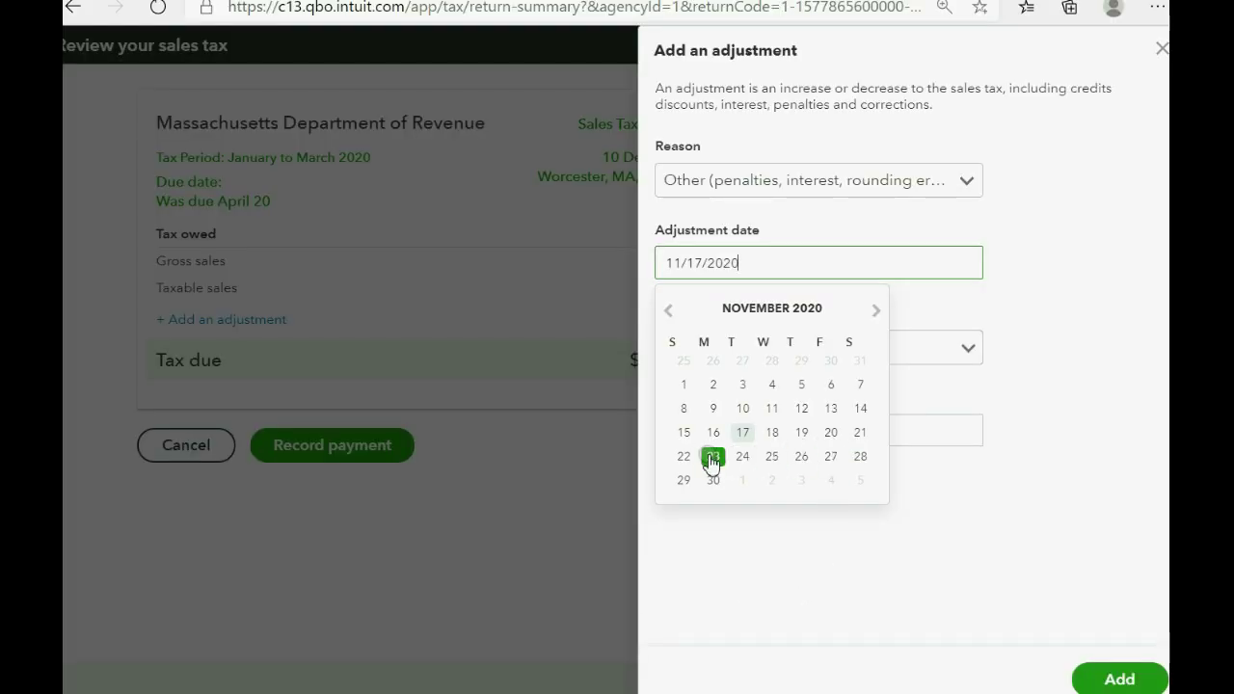
click(833, 434)
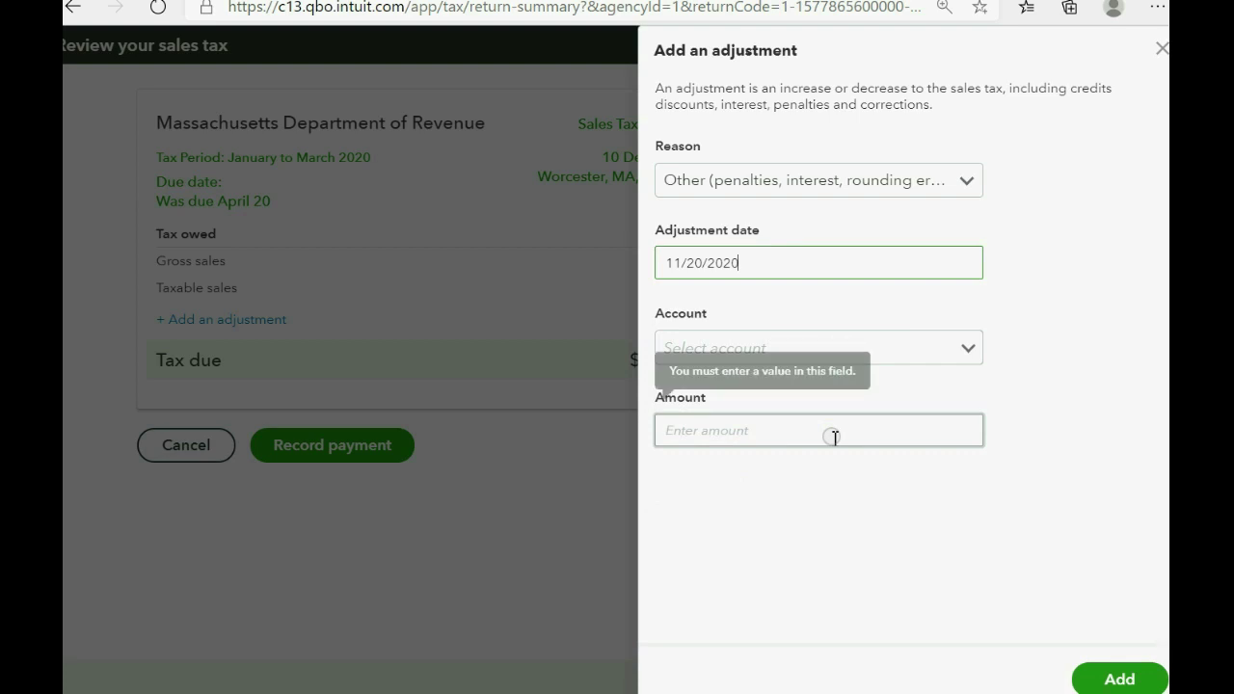
Charge 15.00 to the LATE FEE FOR SALES TAX account and add the adjustment.
click(973, 353)
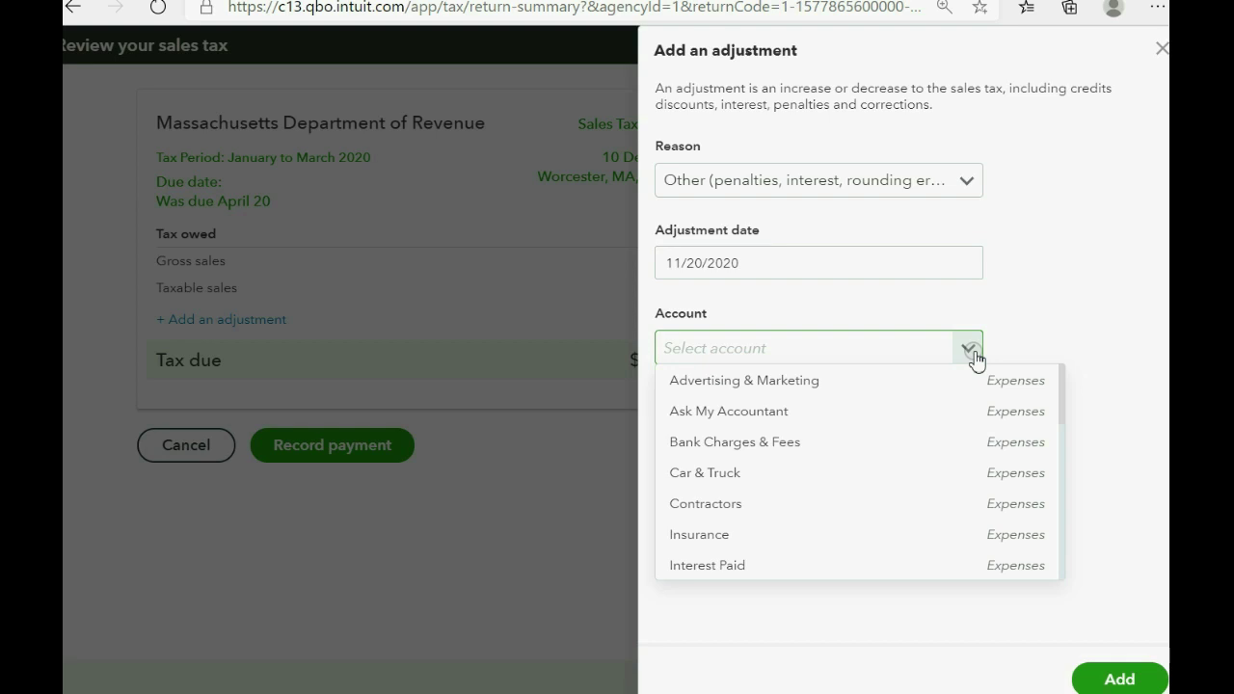
scroll(972, 403, down, 3)
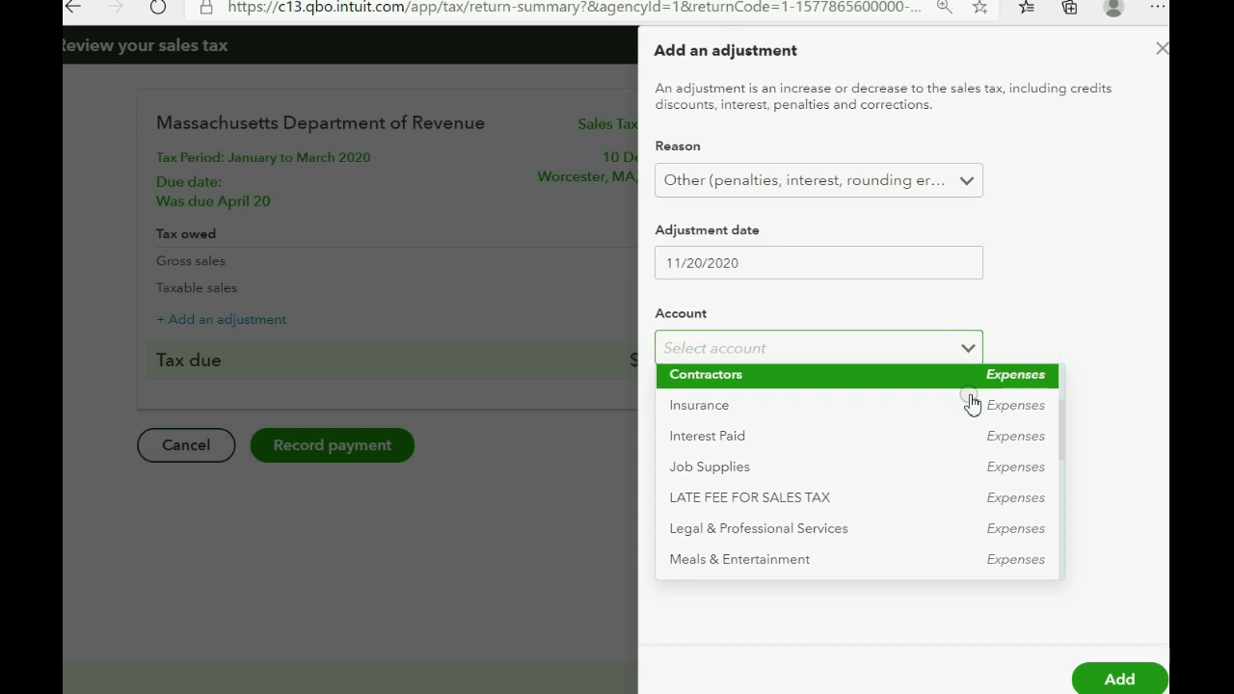
click(820, 502)
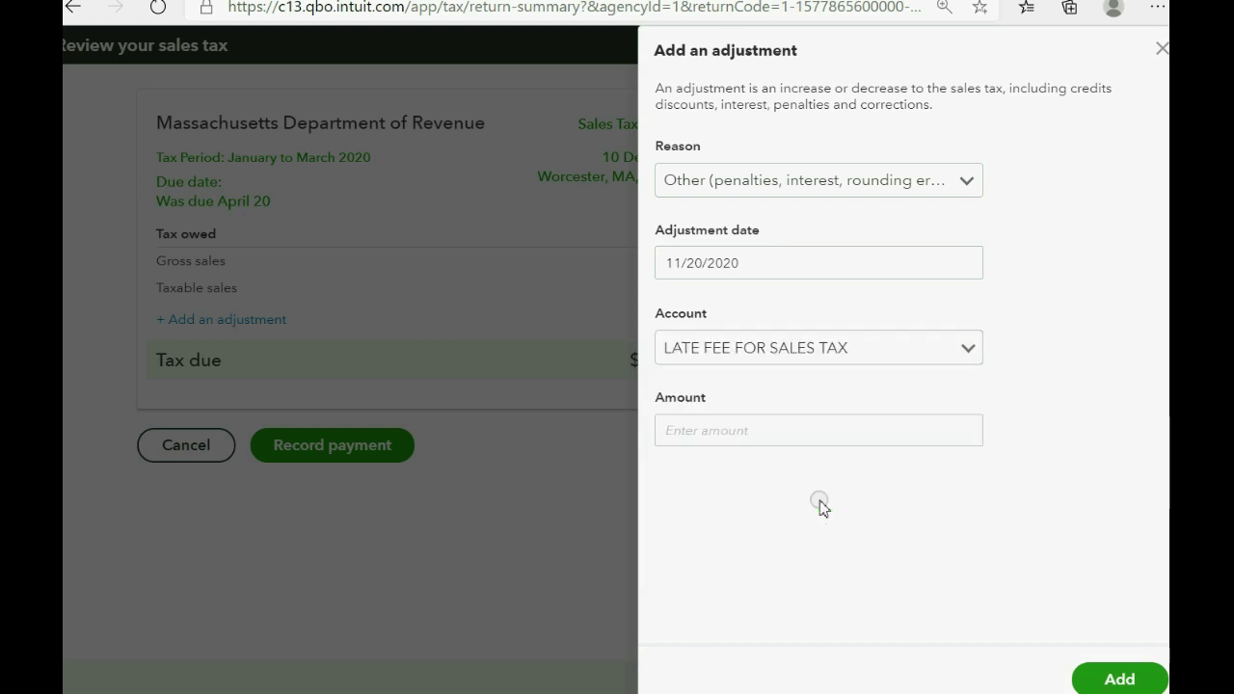
click(815, 433)
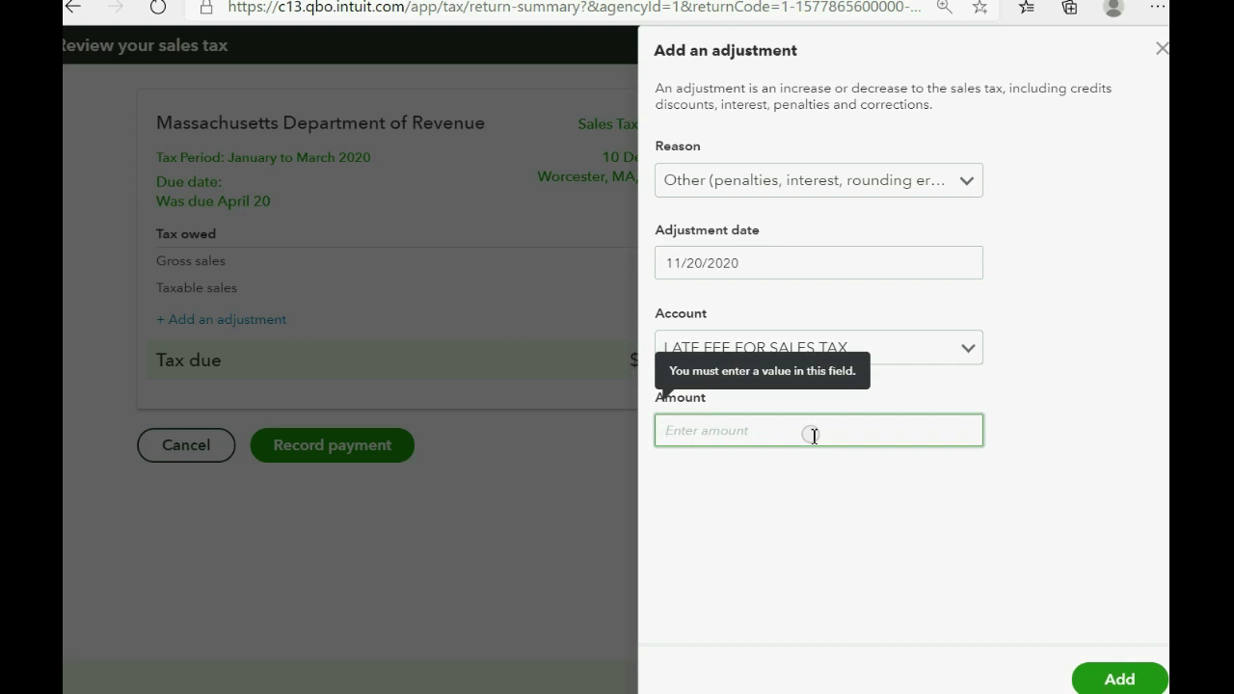
text(15)
key(Tab)
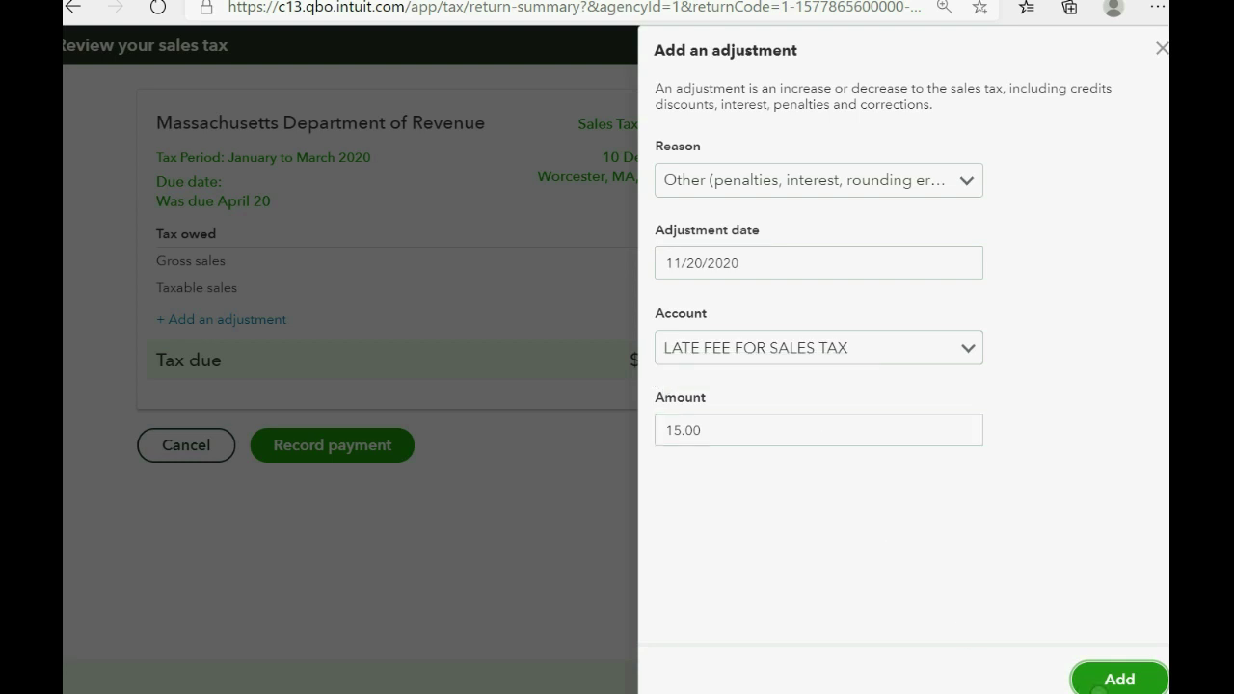
click(1116, 680)
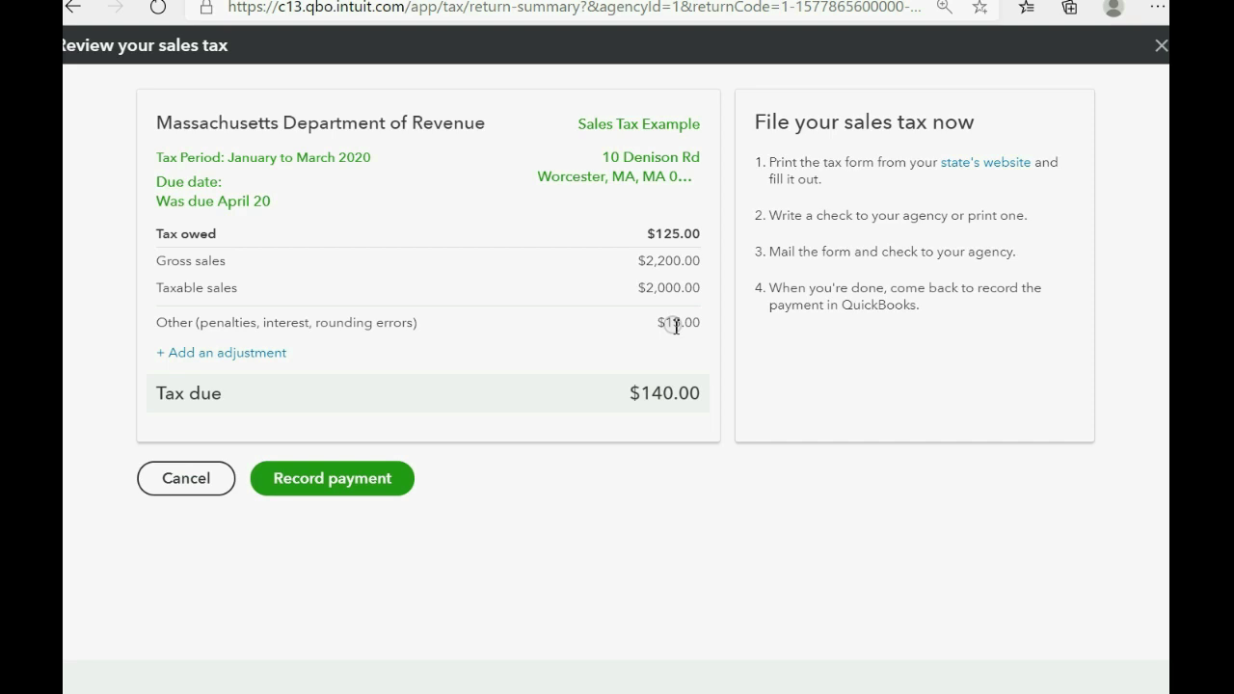
Begin recording the payment for the $140.00 Massachusetts return.
click(380, 487)
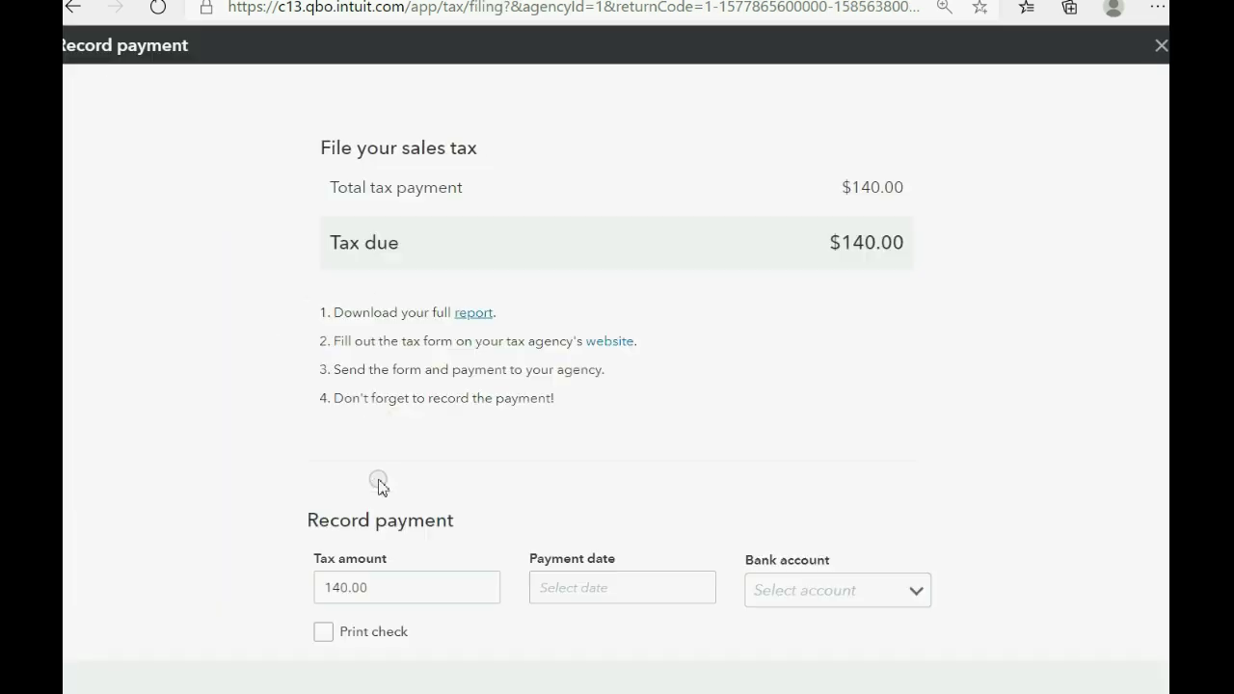
Record the $140.00 tax payment dated 11/20/2020 from the CASH ON HAND account.
click(433, 585)
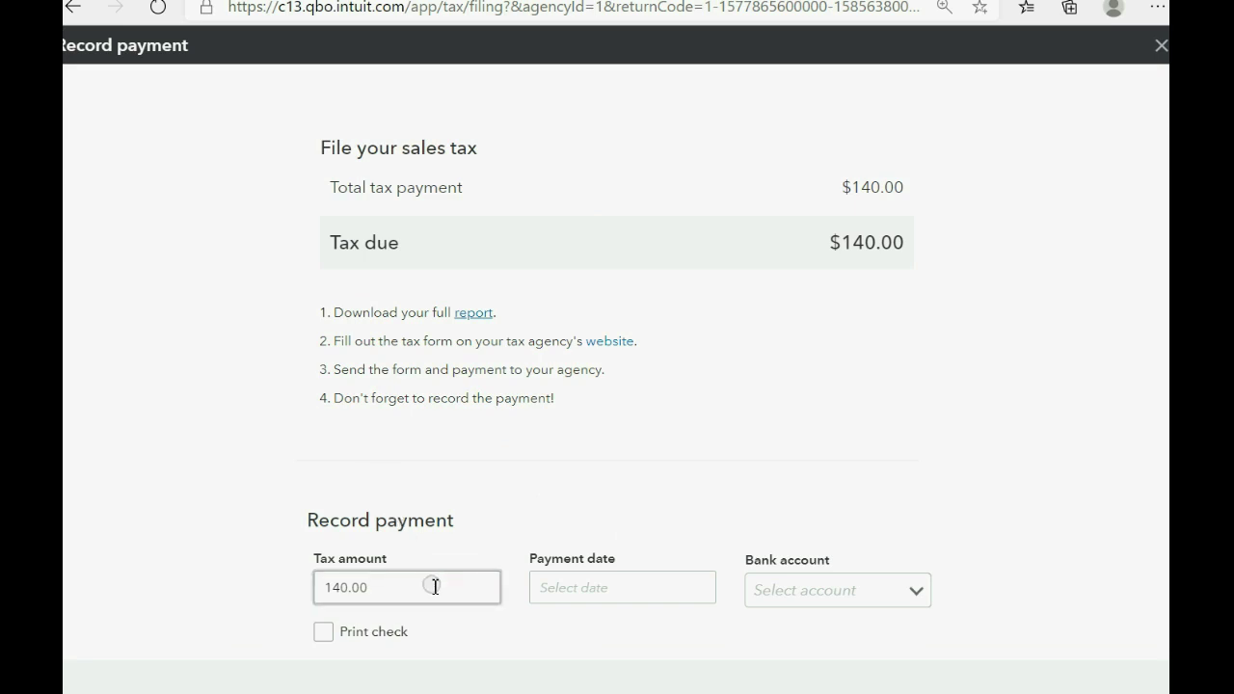
click(559, 585)
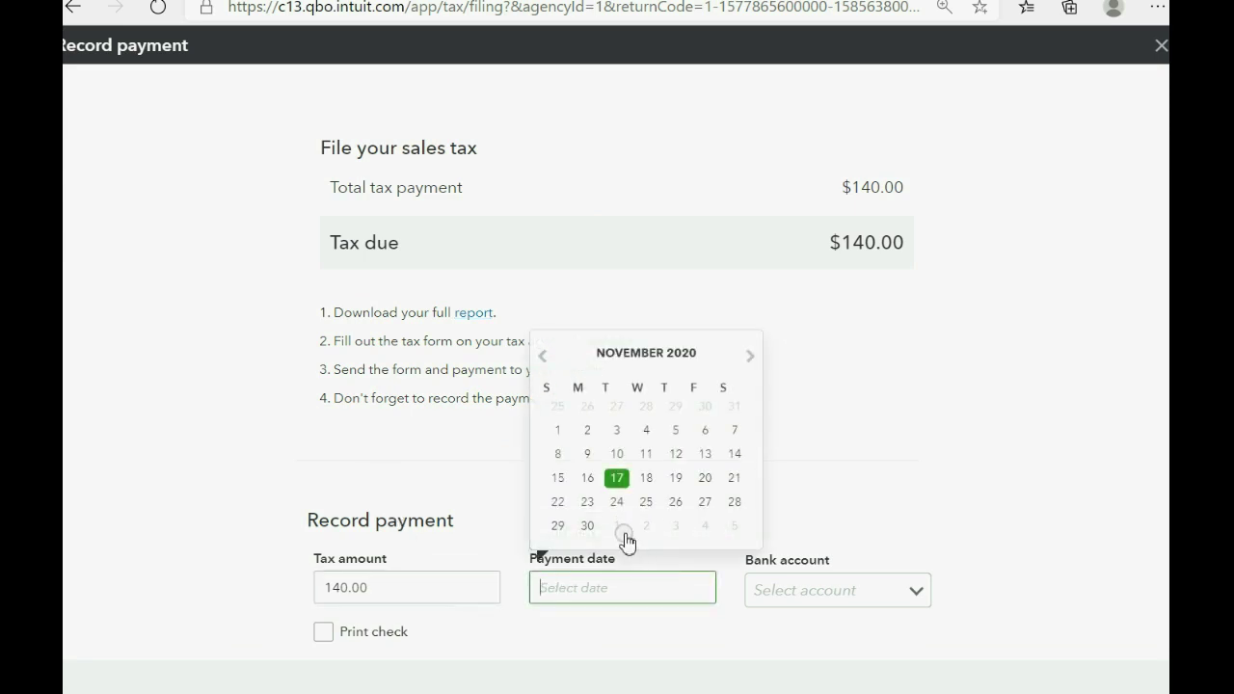
click(705, 479)
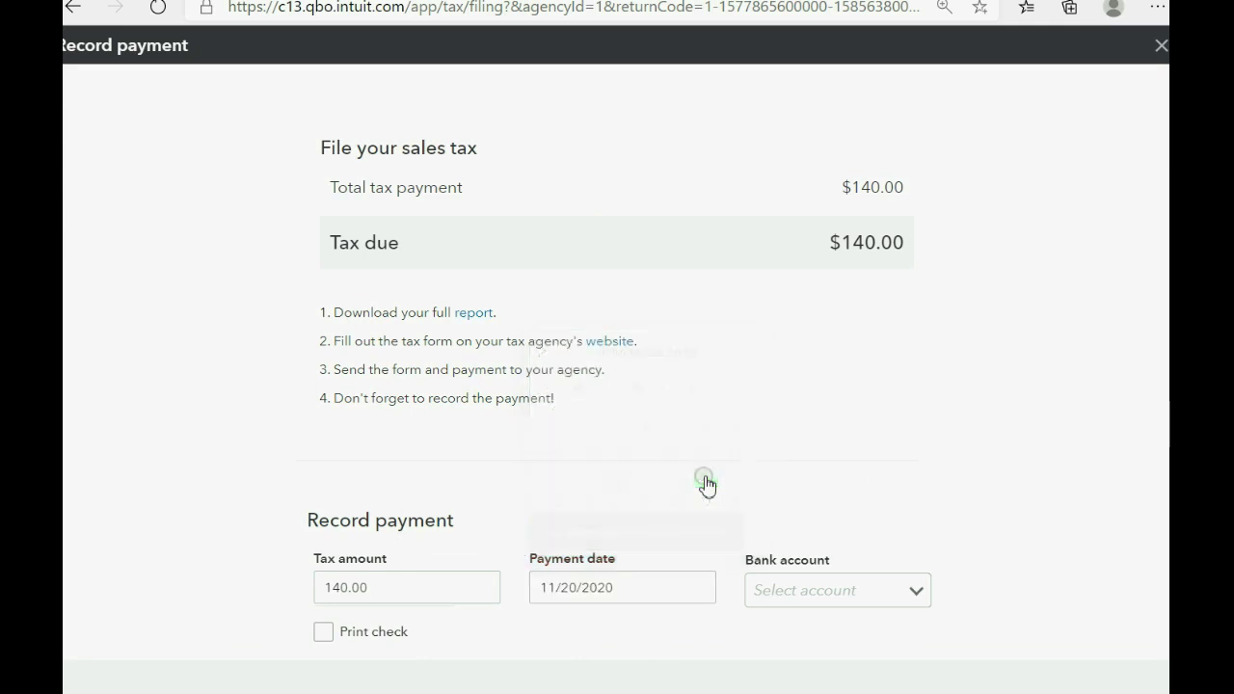
click(911, 595)
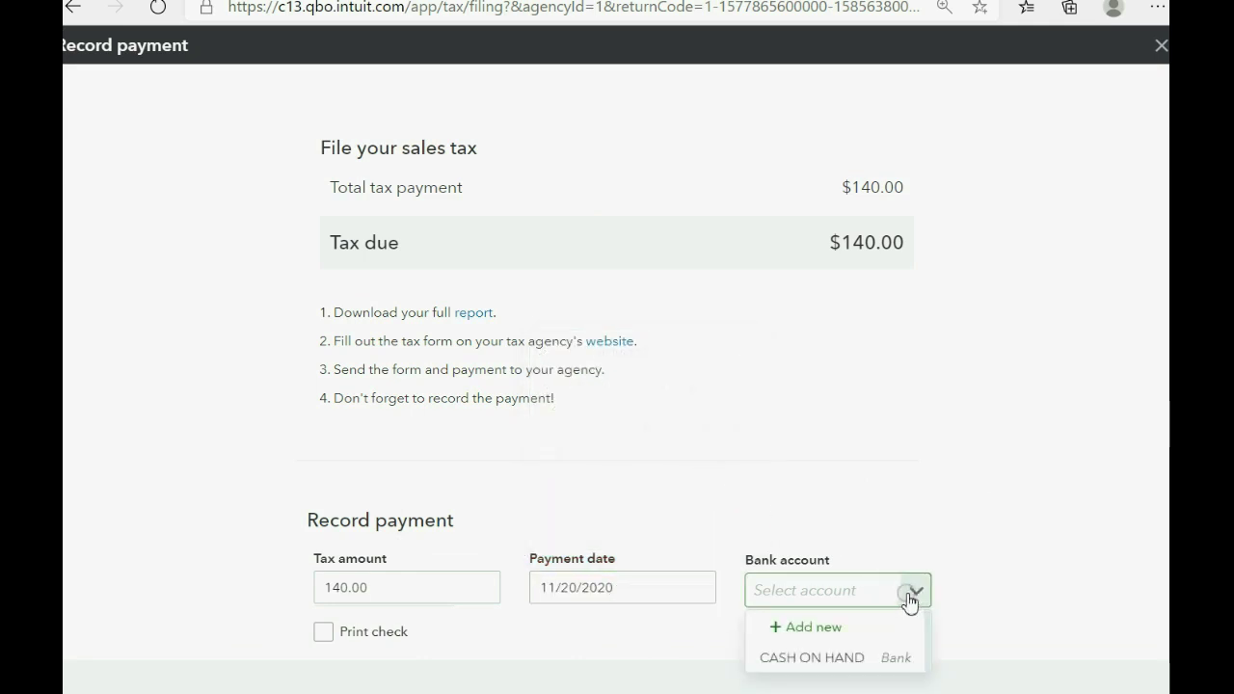
click(853, 660)
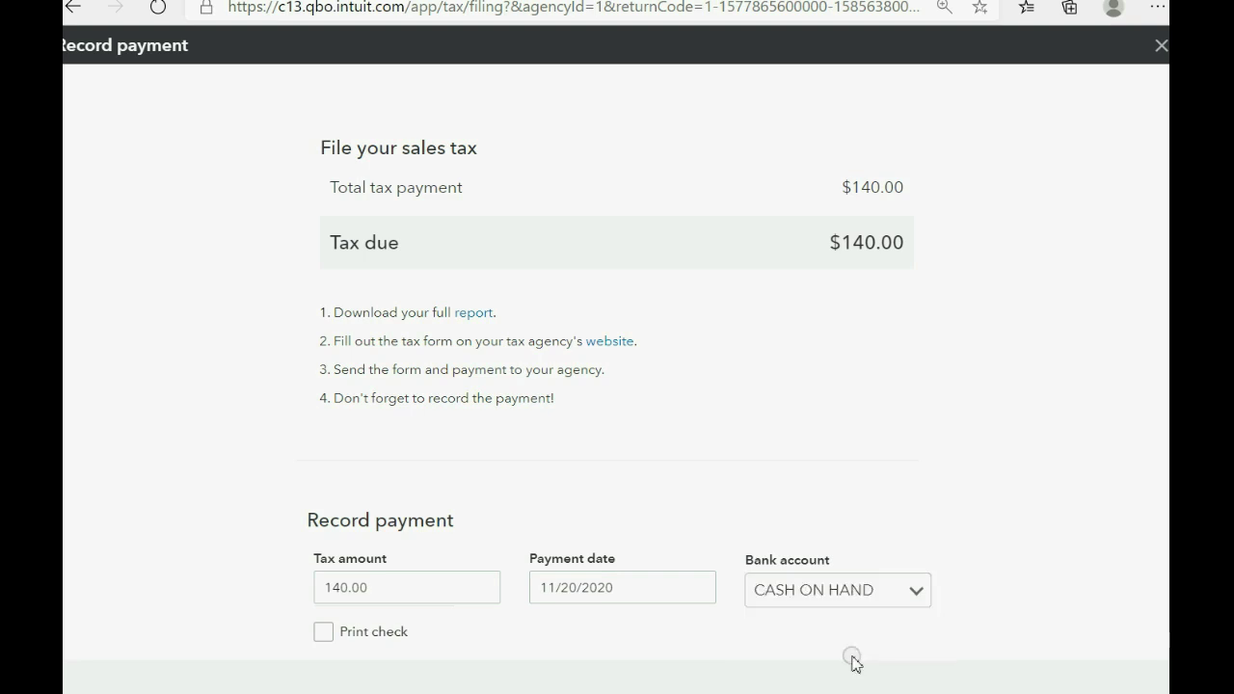
scroll(921, 488, down, 1)
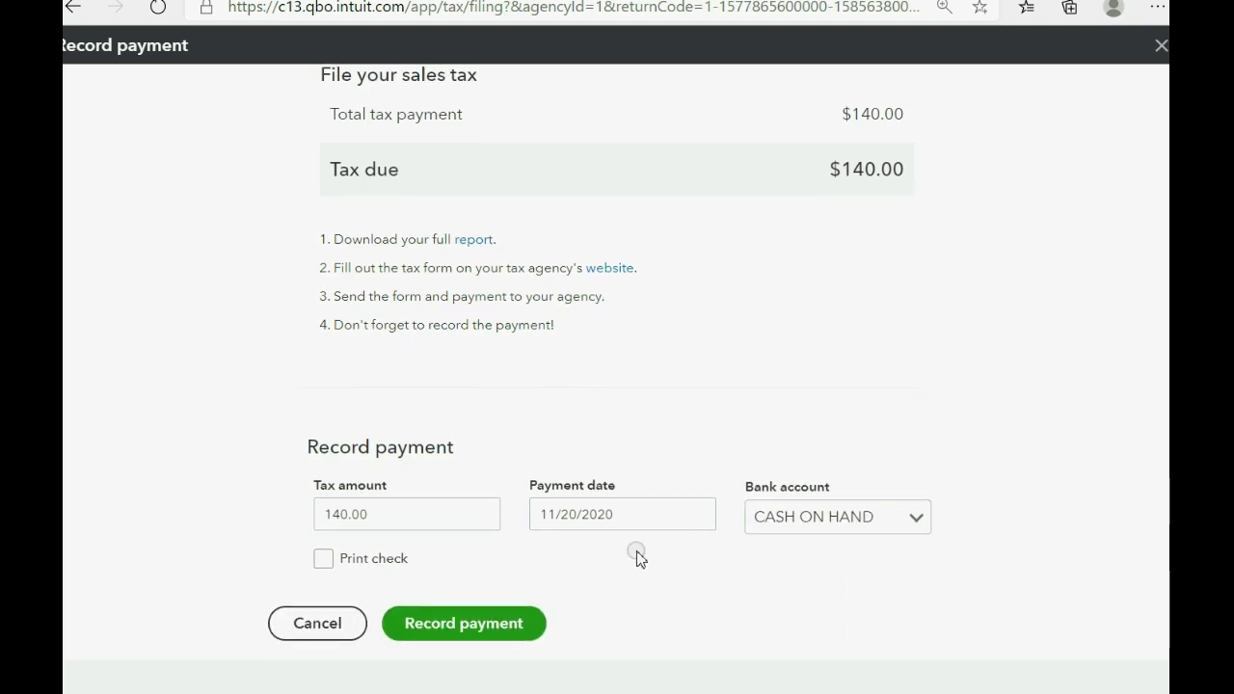
click(500, 634)
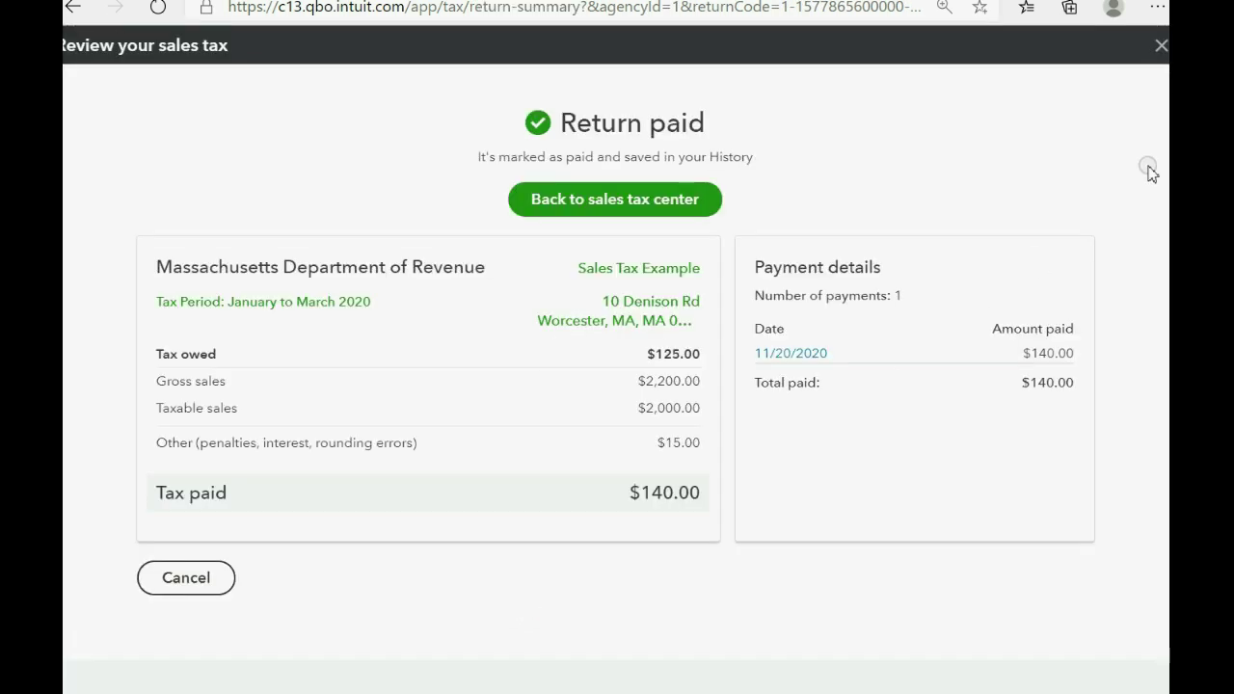
Confirm the Jan–Mar 2020 return shows $140.00 payment recorded, then go to Reports.
click(1160, 48)
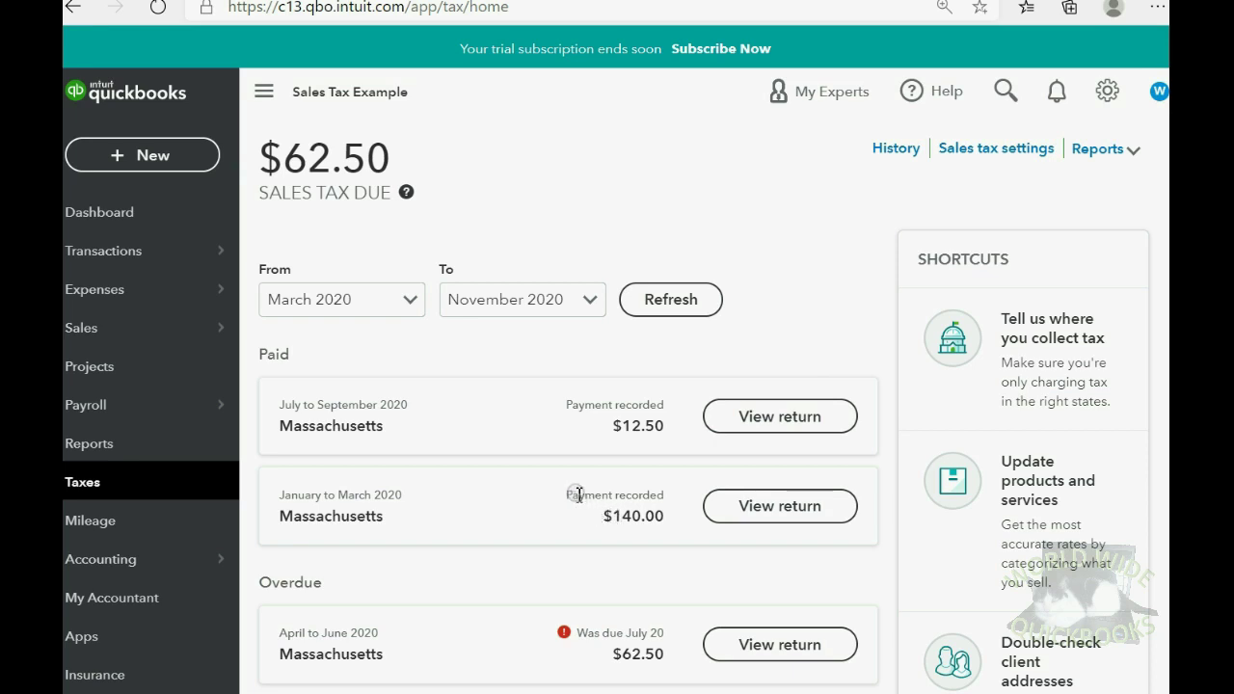
drag(573, 495, 646, 521)
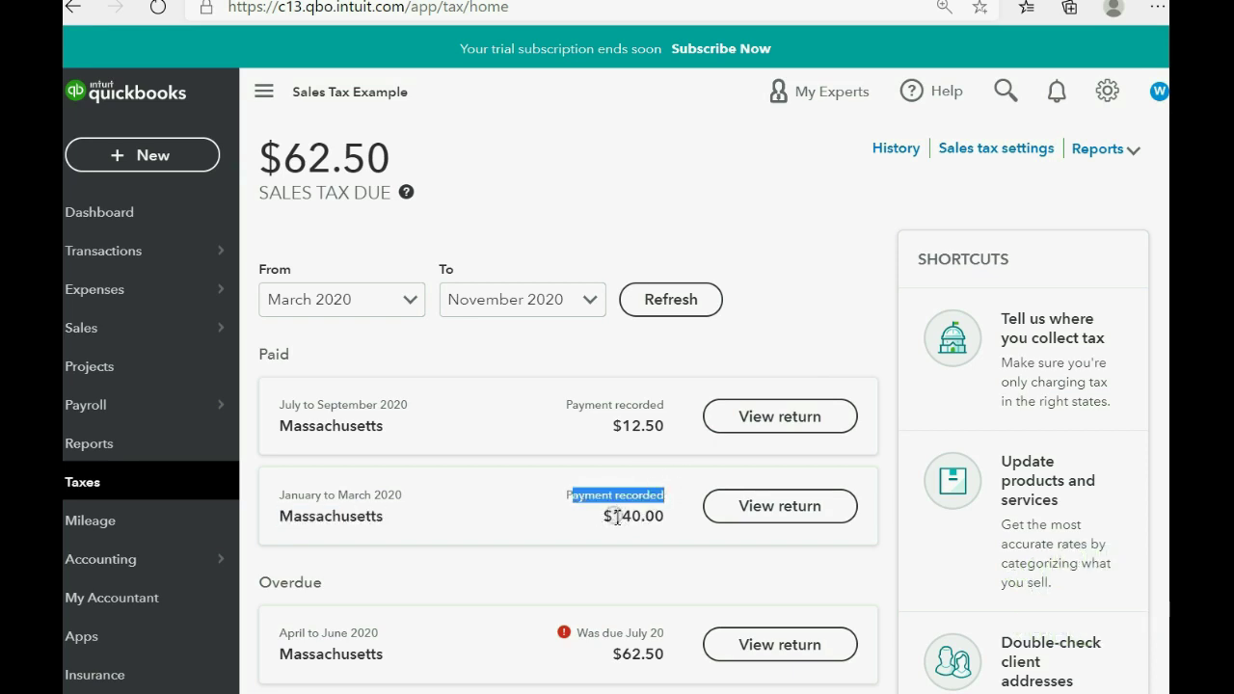
drag(614, 516, 666, 518)
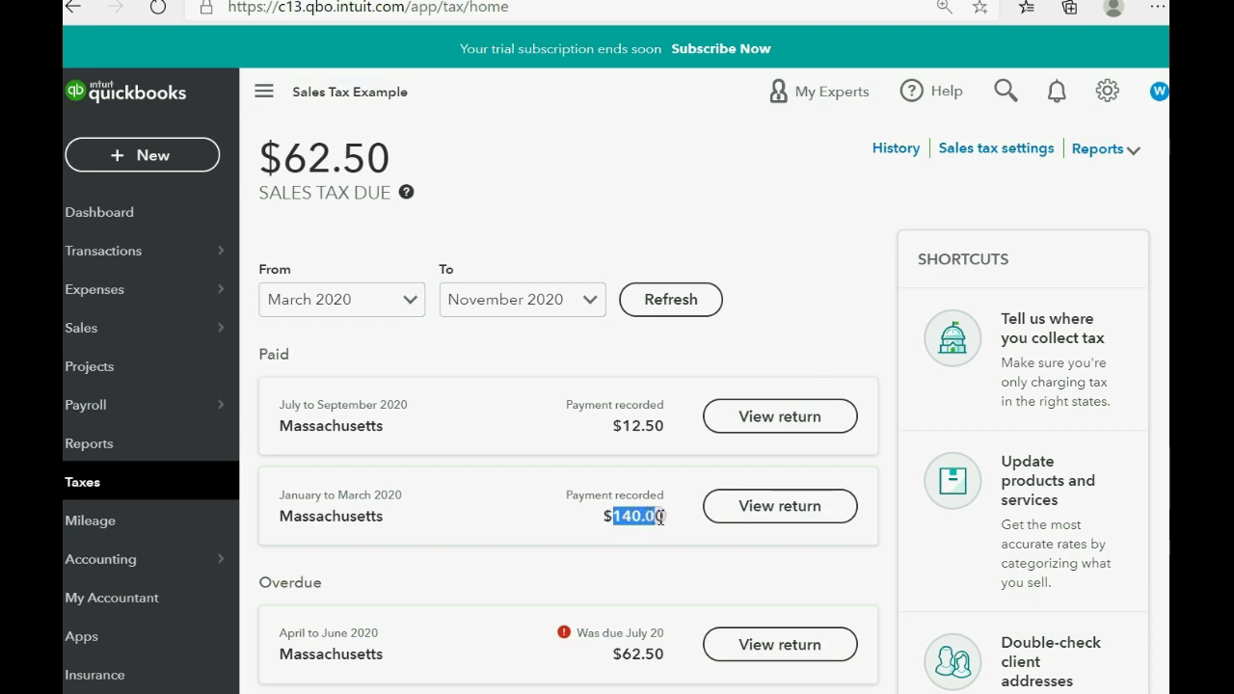
click(747, 512)
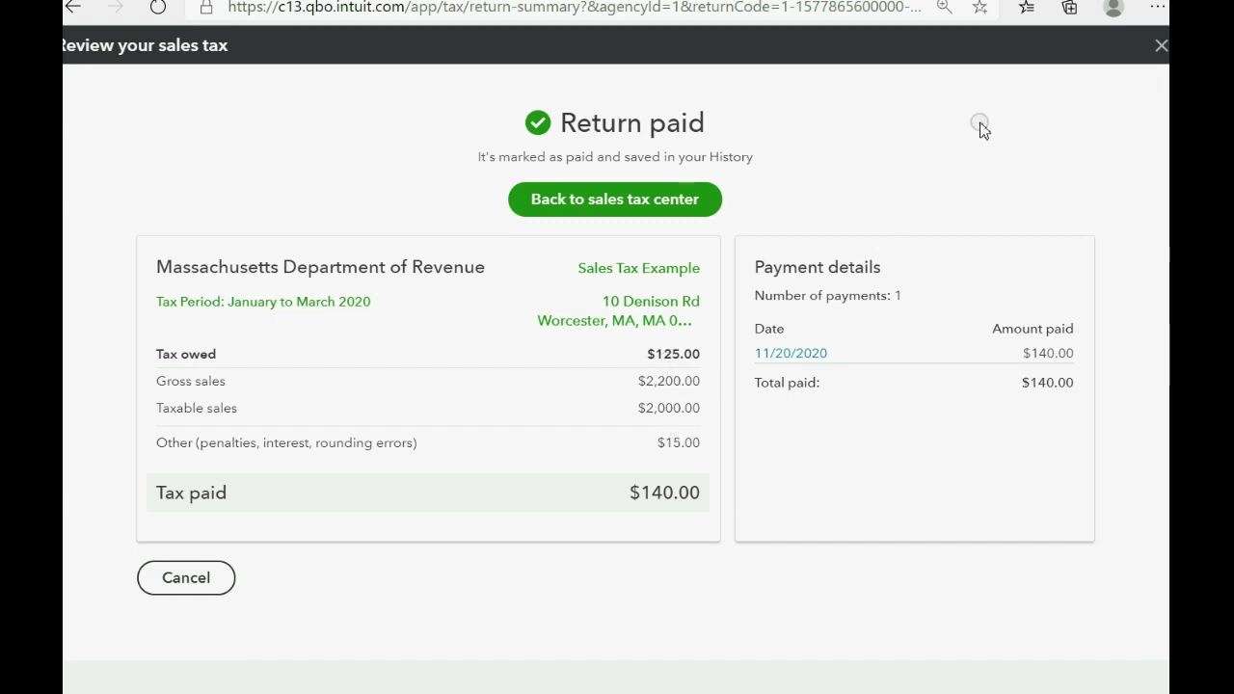
click(1161, 45)
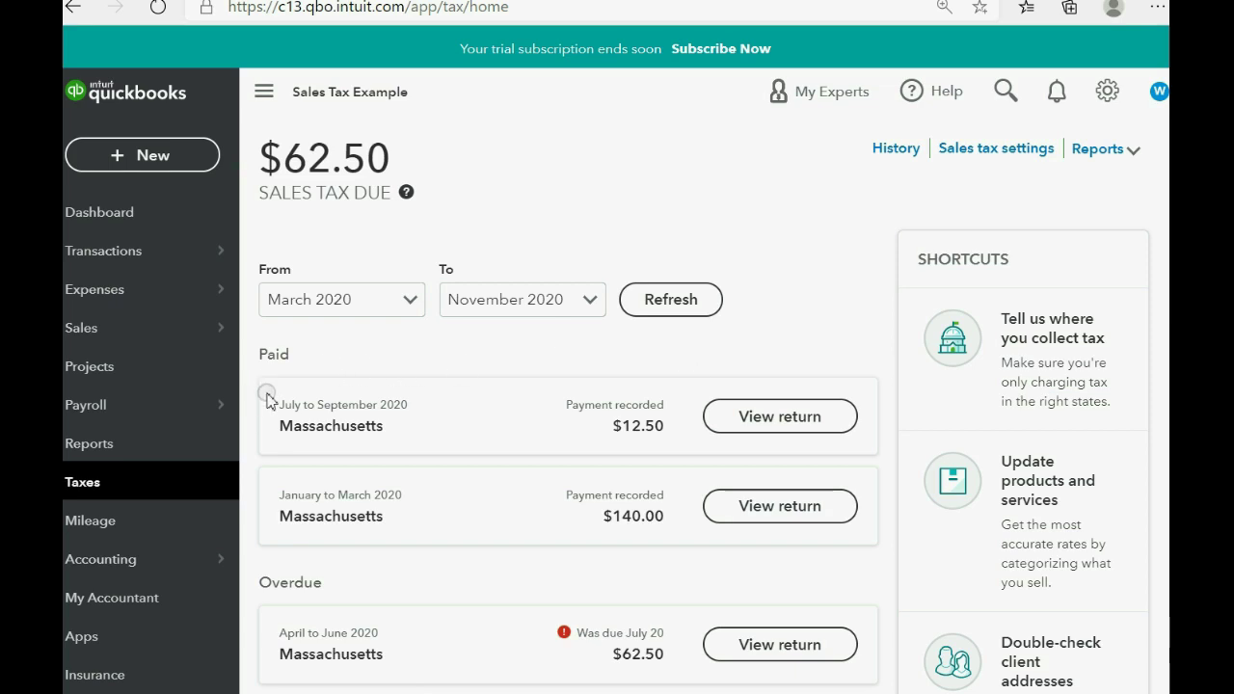
click(129, 444)
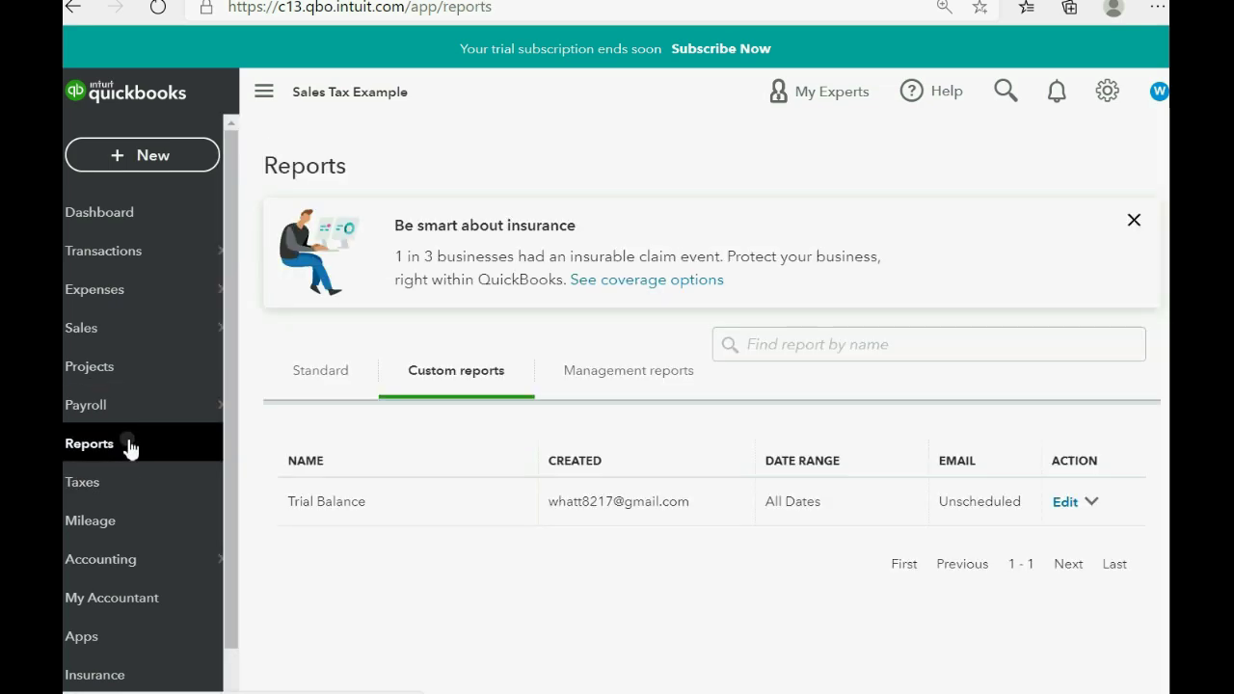
Open the custom Trial Balance and drill into the 125.00 Massachusetts Department of Revenue Payable credit.
click(321, 501)
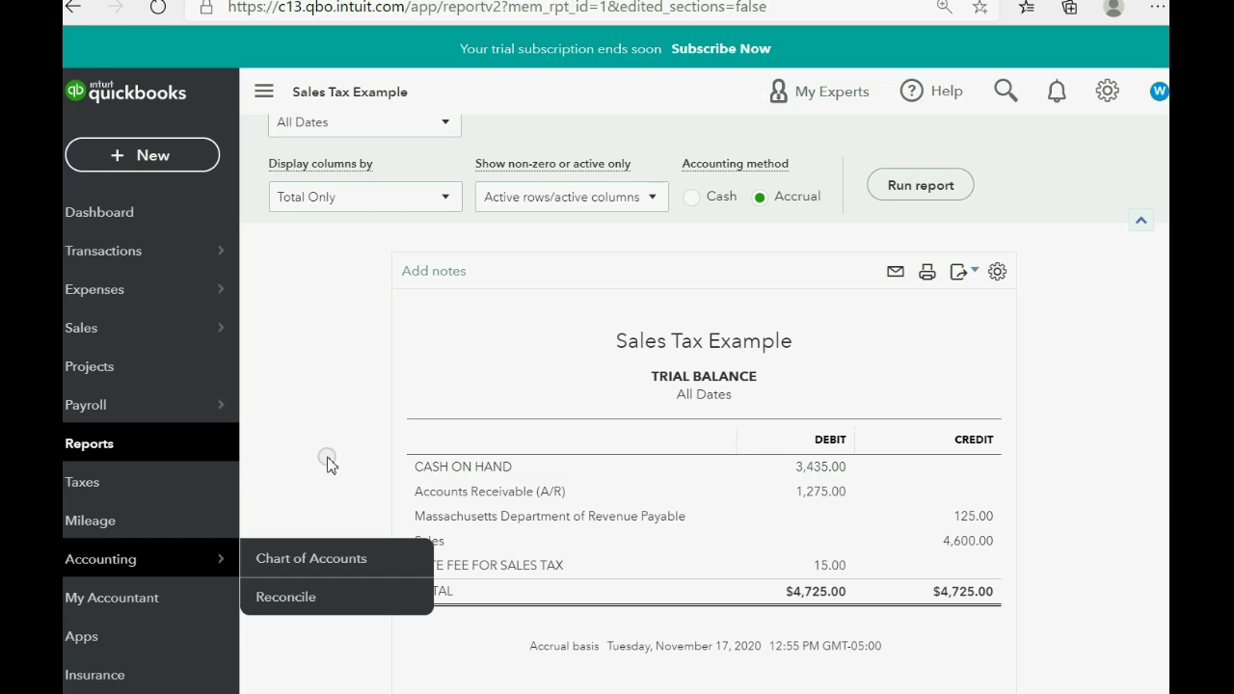
scroll(772, 318, down, 1)
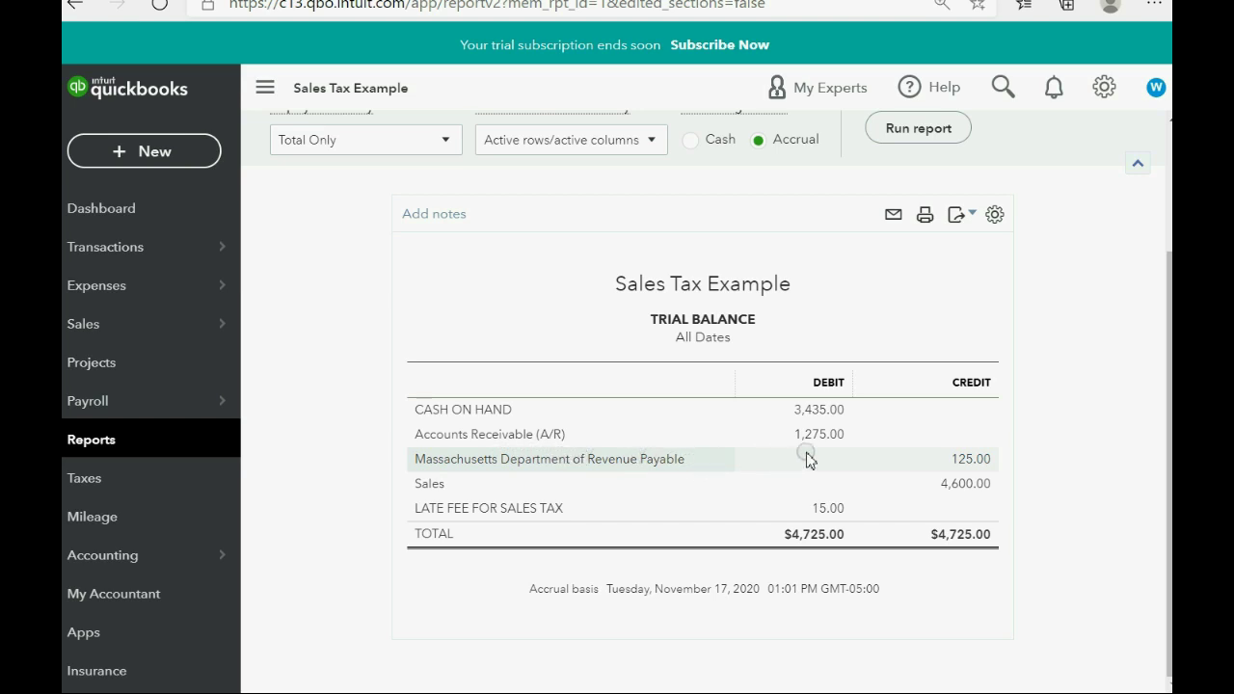
click(971, 459)
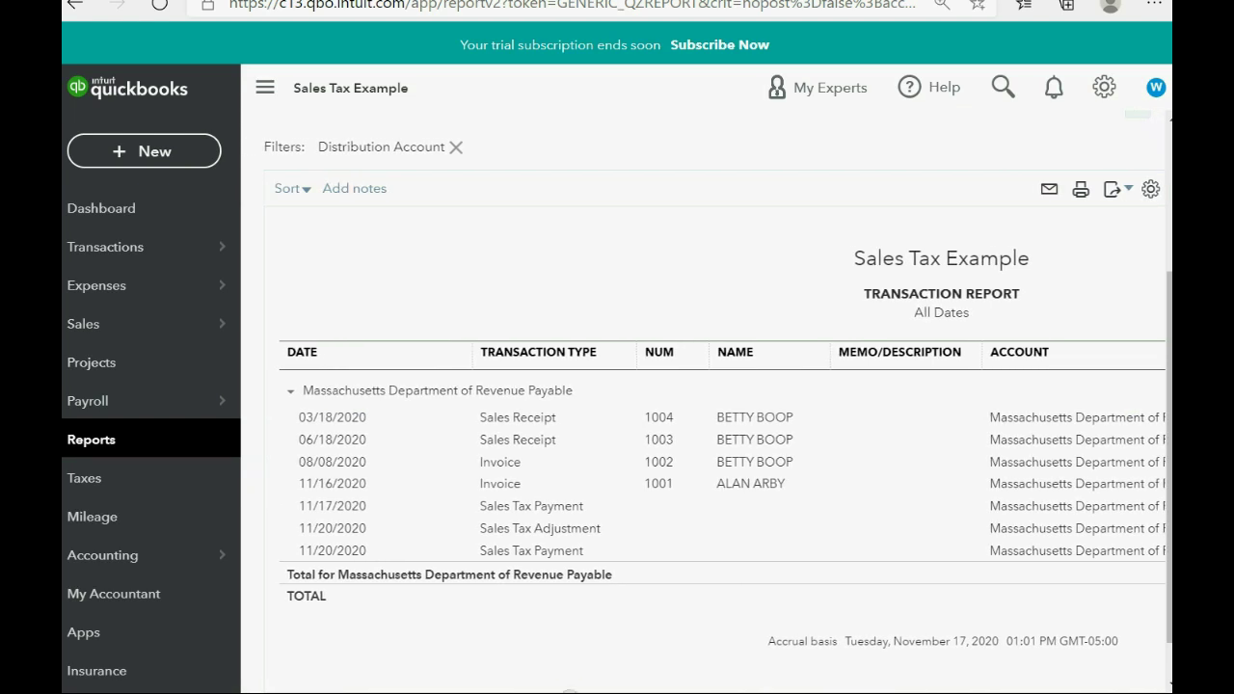
click(540, 528)
drag(540, 692, 866, 692)
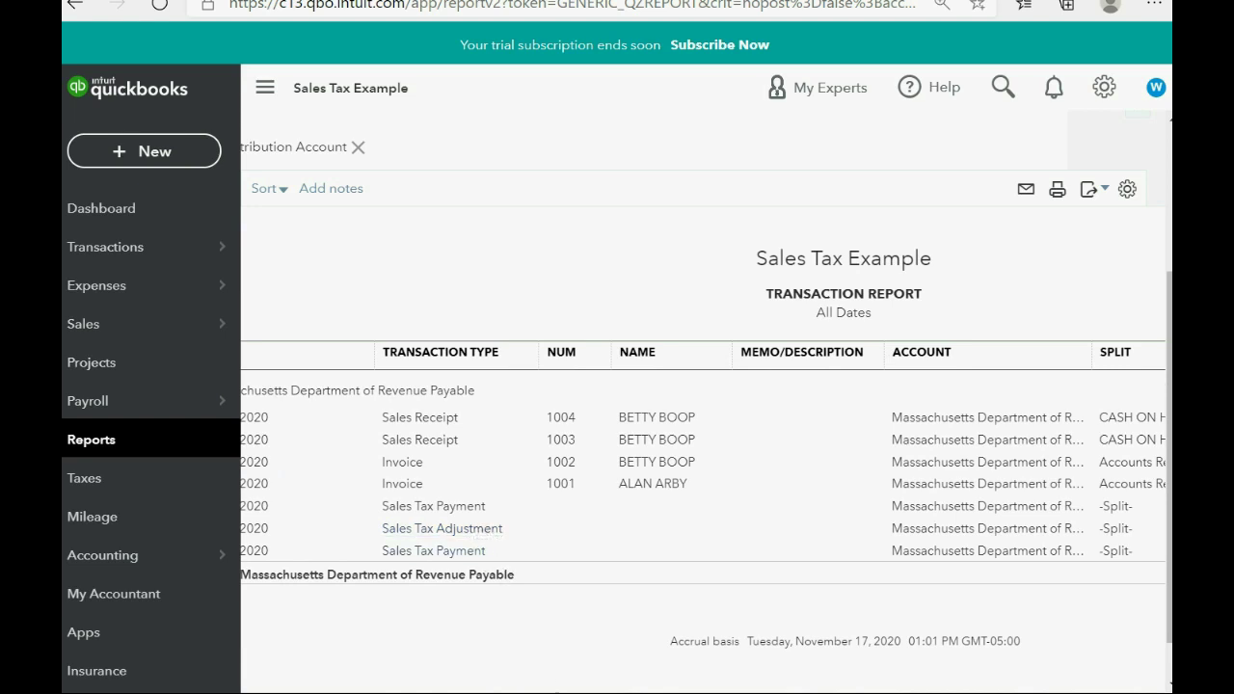
scroll(537, 657, right, 10)
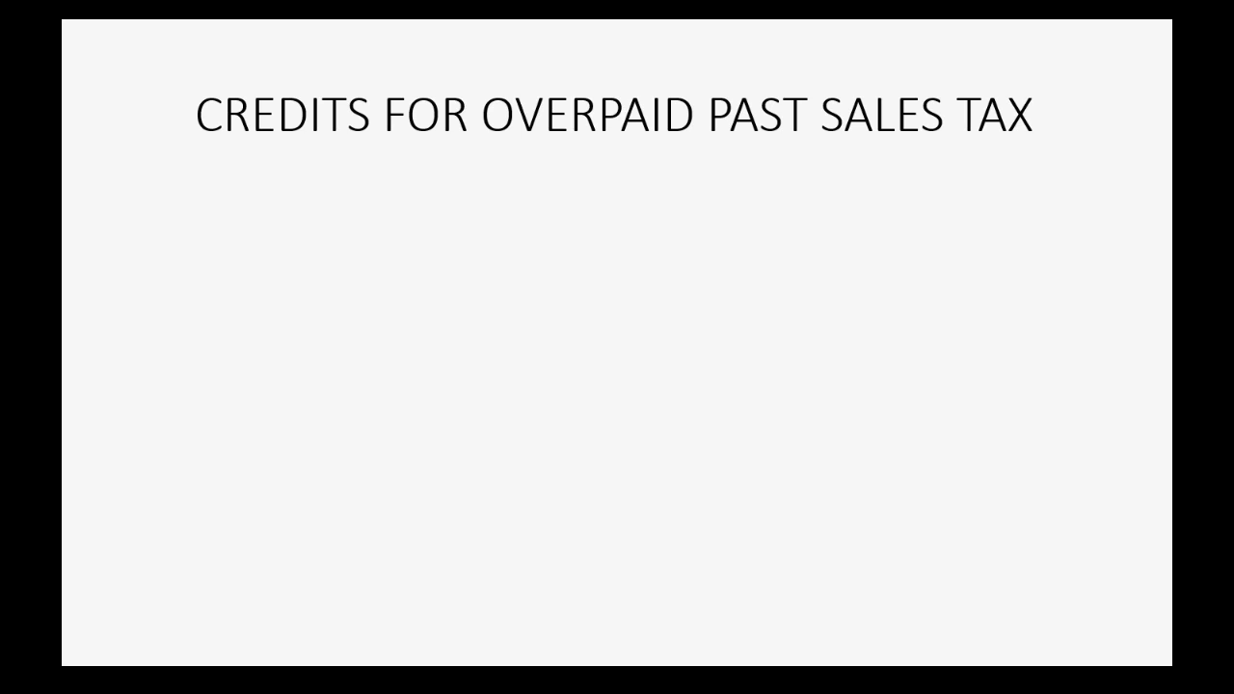
Reveal both bullets on the Credits for Overpaid Past Sales Tax slide, then advance to Example 2.
key(Right)
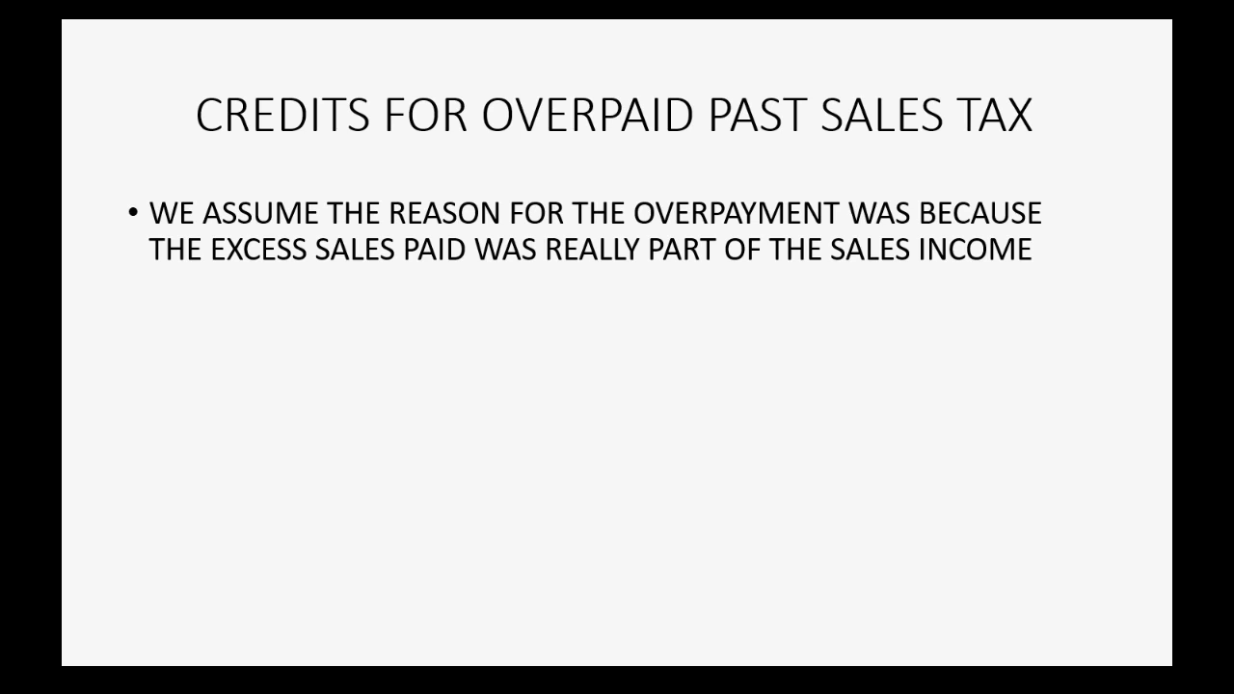
key(Right)
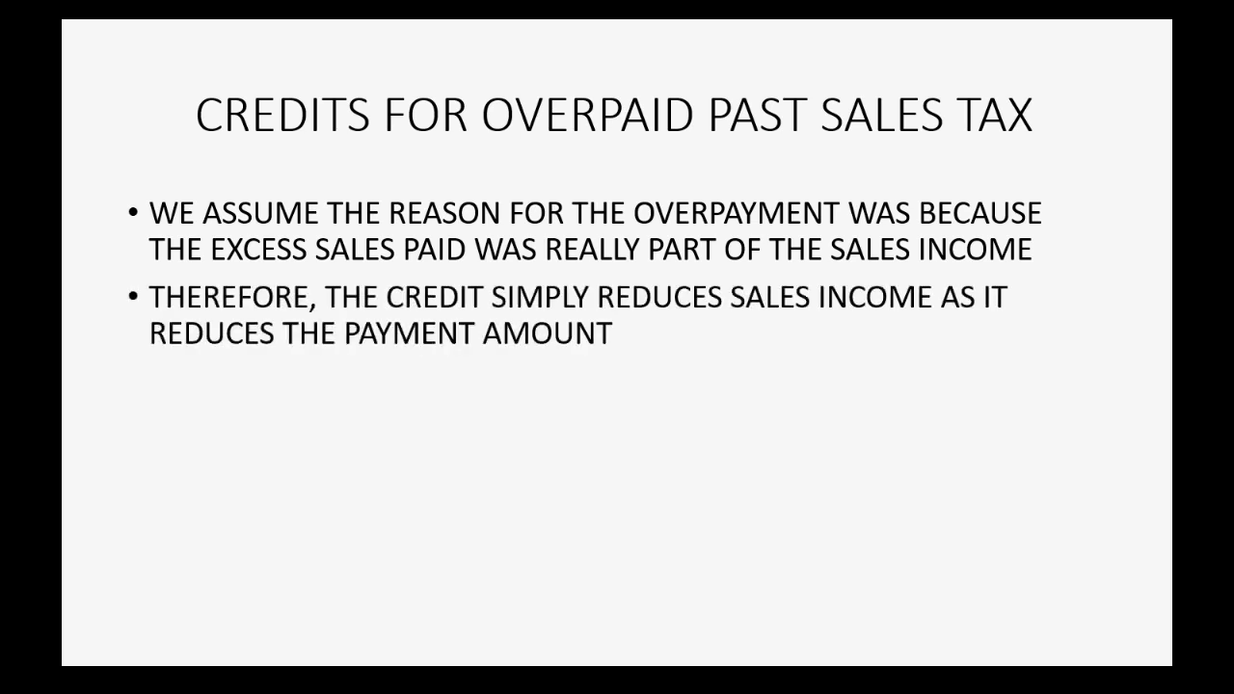